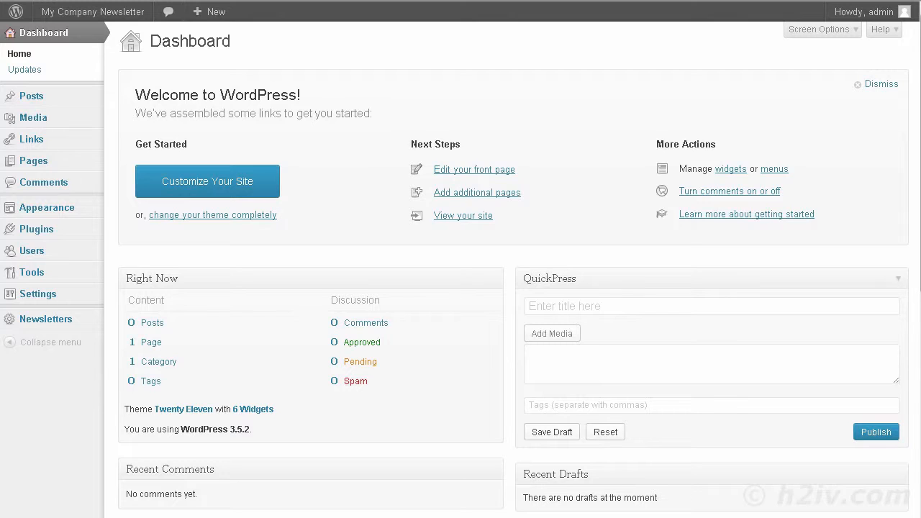
# Find WP-DB-Backup by searching 'wp-db backup' in Add New Plugins, install it, and activate it
pyautogui.moveTo(16, 230)
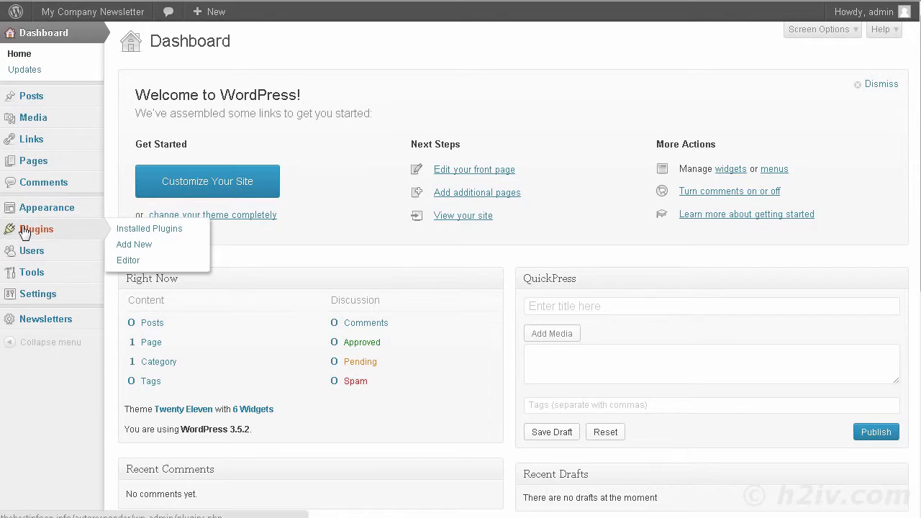
pyautogui.click(137, 245)
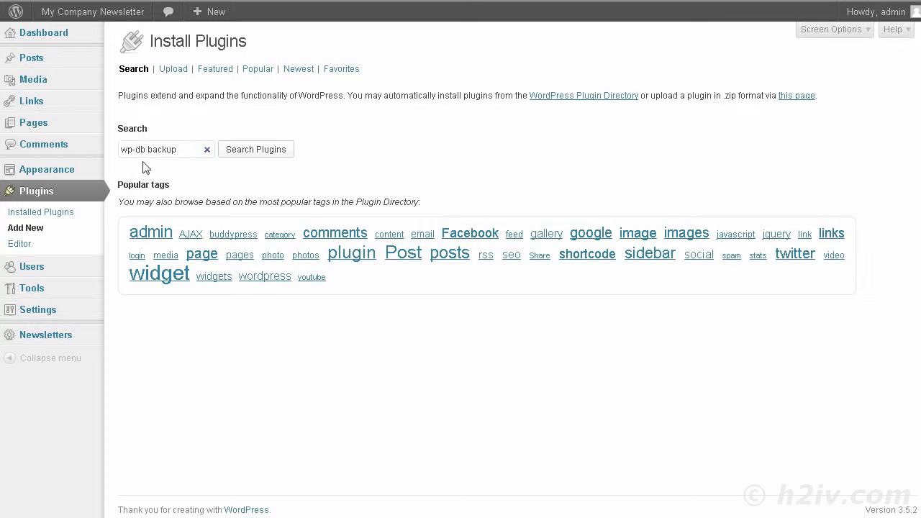
pyautogui.click(247, 154)
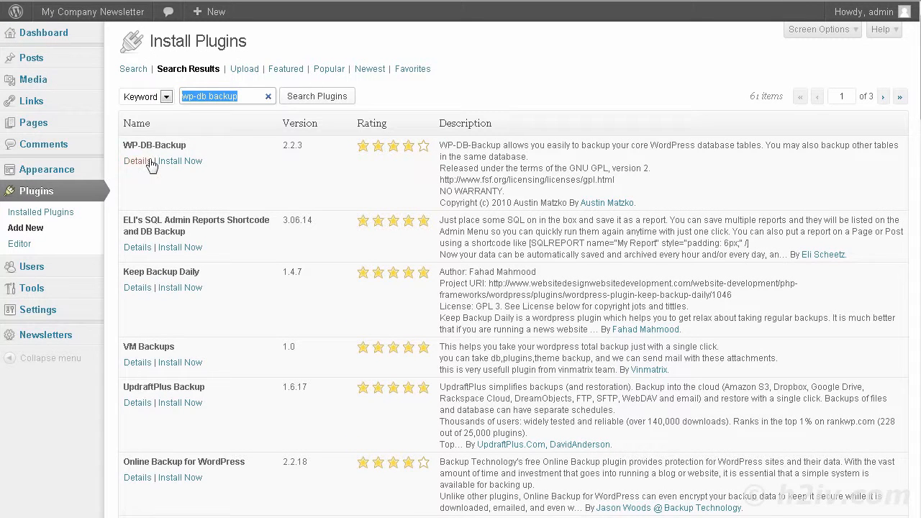
pyautogui.click(179, 165)
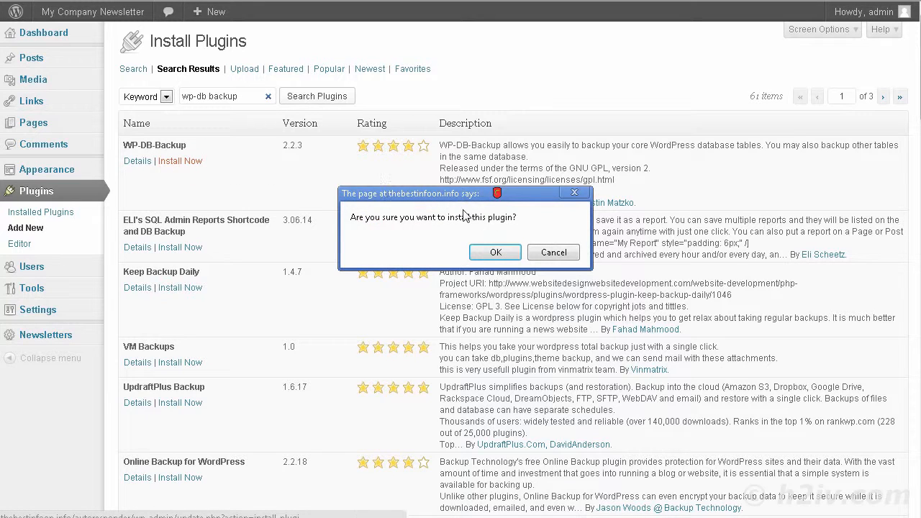
pyautogui.click(495, 252)
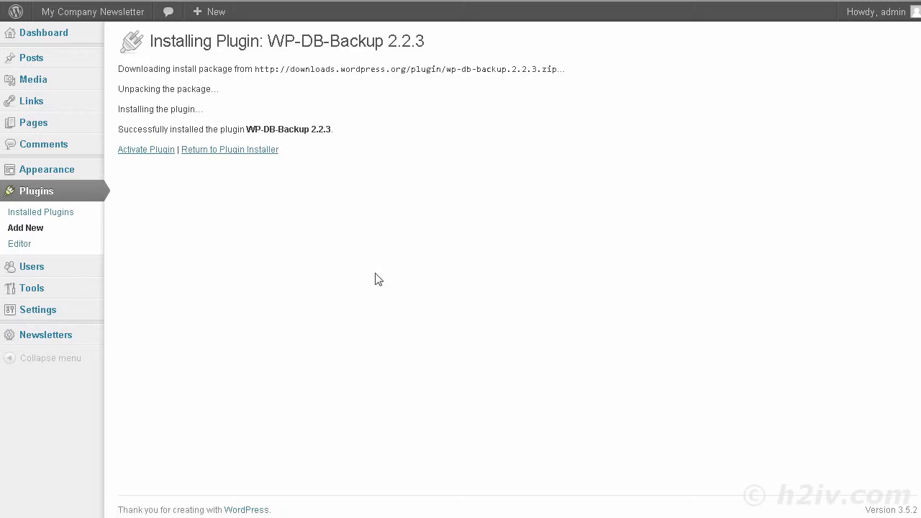
pyautogui.click(149, 150)
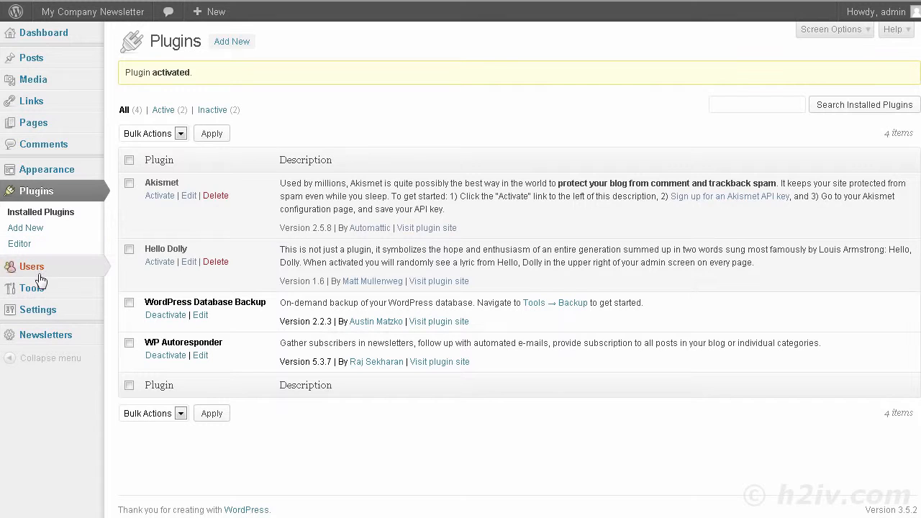
# On Tools > Backup, tick the wp_wpr tables from autoresponders through subscription_form
pyautogui.moveTo(41, 289)
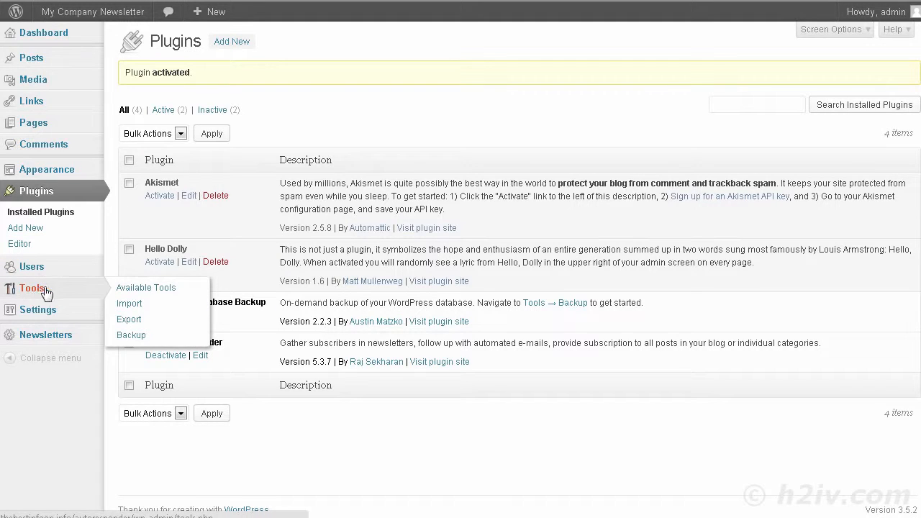
pyautogui.click(131, 336)
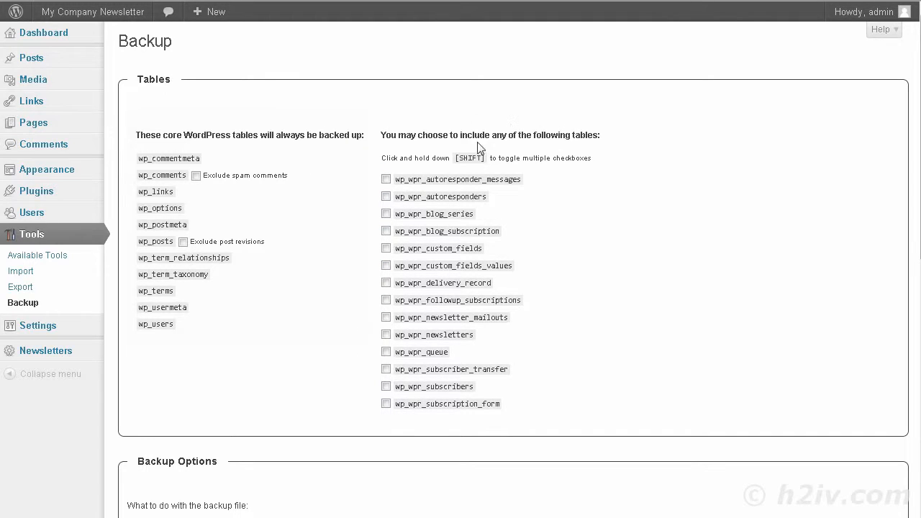
pyautogui.click(386, 196)
pyautogui.click(386, 214)
pyautogui.click(386, 248)
pyautogui.click(386, 282)
pyautogui.click(385, 300)
pyautogui.click(386, 317)
pyautogui.click(386, 335)
pyautogui.click(386, 352)
pyautogui.click(387, 369)
pyautogui.click(386, 403)
# Choose 'Email backup to:' under Backup Options and replace the recipient with the new e-mail address
pyautogui.scroll(-2, 292, 182)
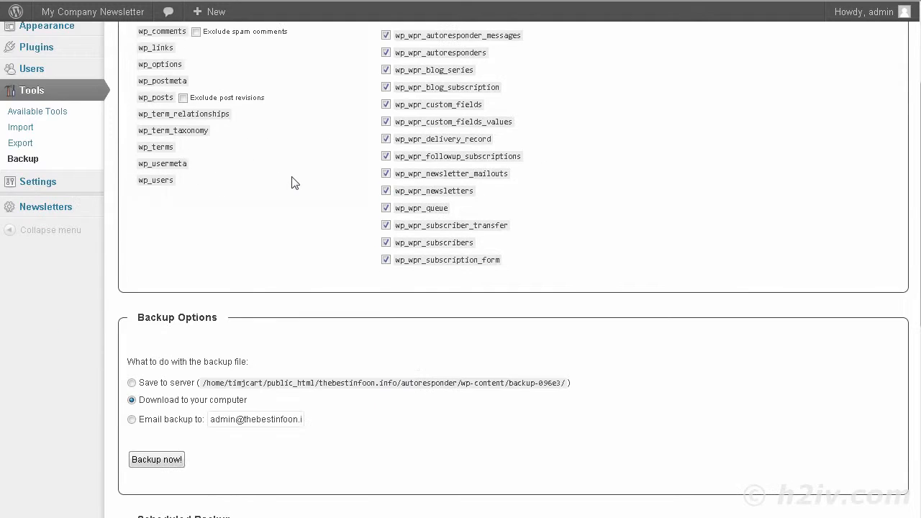
pyautogui.scroll(-2, 292, 183)
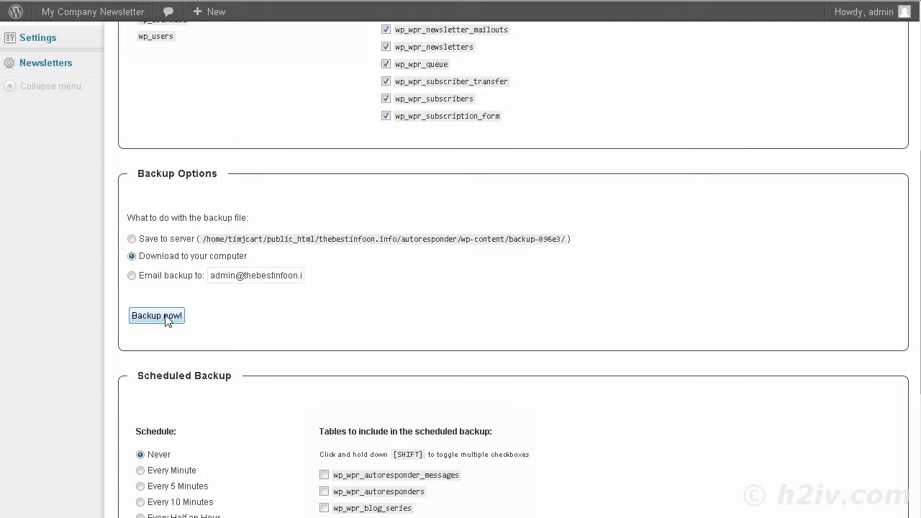
pyautogui.click(143, 278)
pyautogui.doubleClick(214, 275)
pyautogui.moveTo(248, 275); pyautogui.dragTo(561, 285)
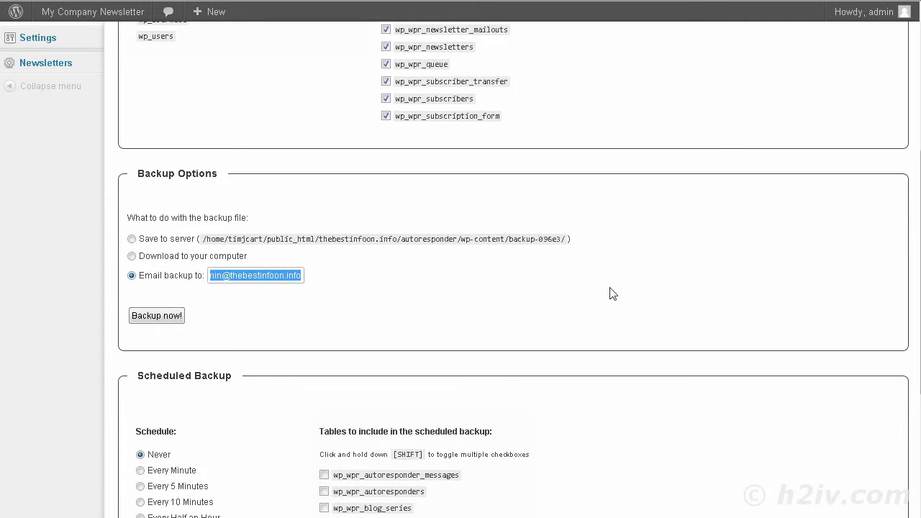
pyautogui.press('Right')
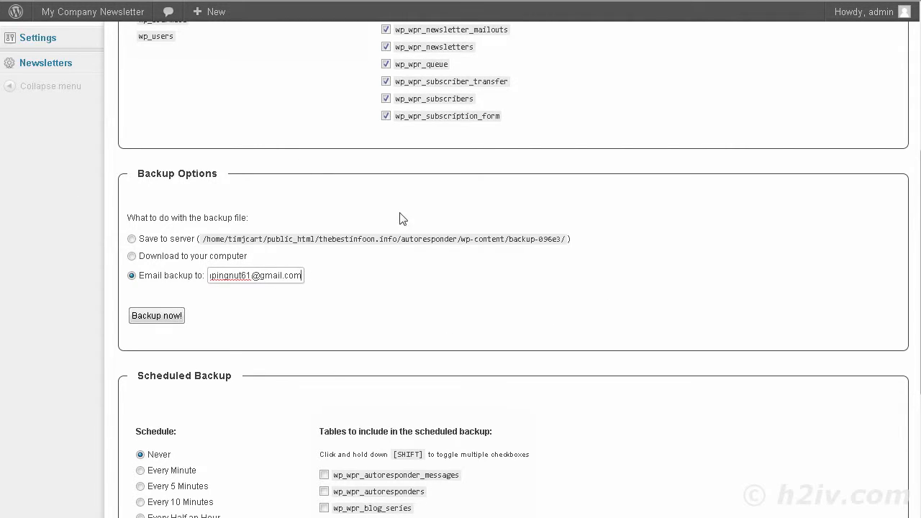
# Set the Scheduled Backup frequency to Once Daily
pyautogui.scroll(-2, 263, 272)
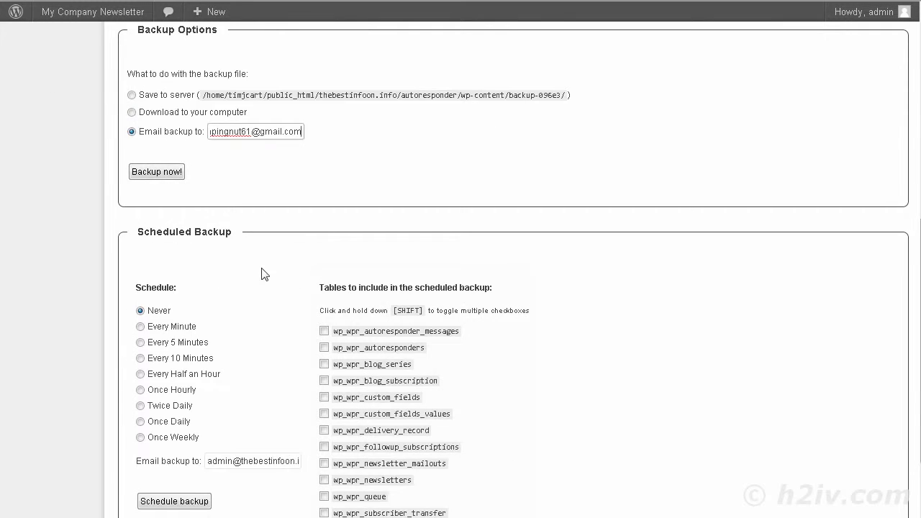
pyautogui.scroll(6, 267, 263)
pyautogui.scroll(-6, 429, 186)
pyautogui.scroll(4, 357, 144)
pyautogui.scroll(-4, 399, 191)
pyautogui.scroll(-3, 393, 170)
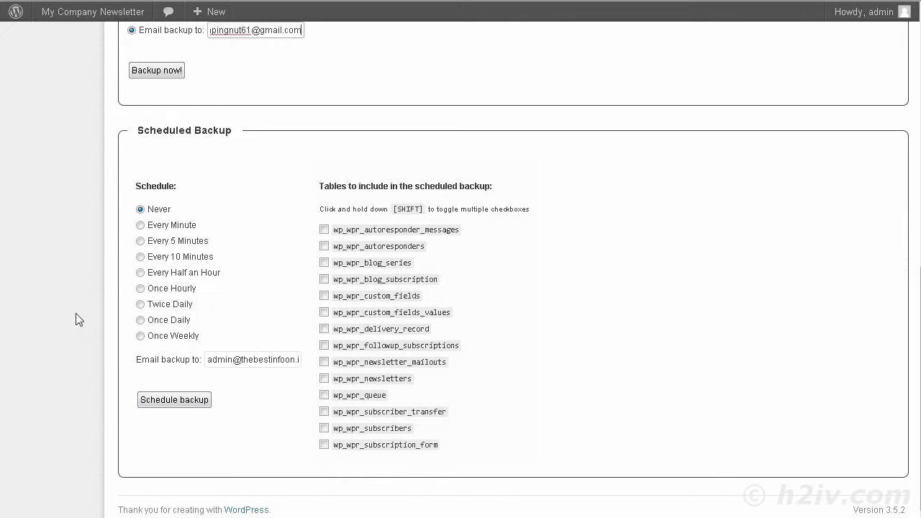
pyautogui.click(140, 321)
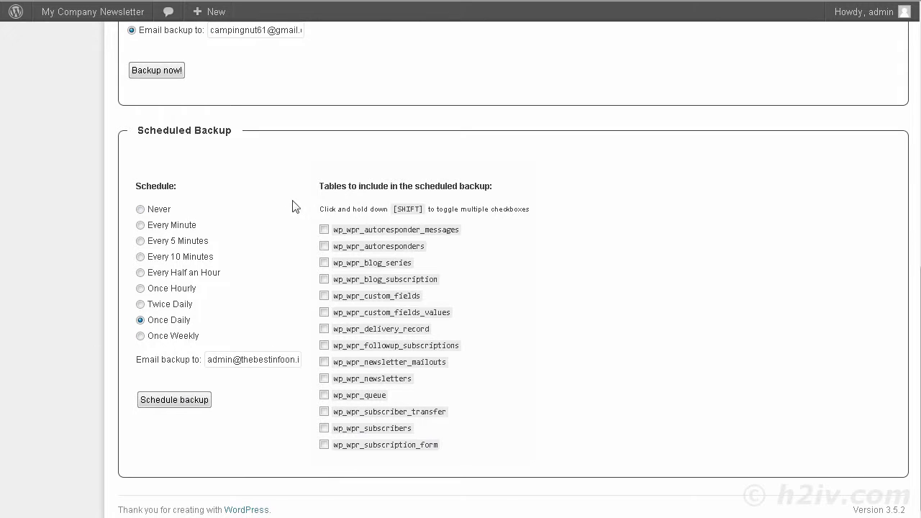
# Add twelve wp_wpr tables, from autoresponder_messages to subscribers, to the schedule and save it
pyautogui.click(323, 230)
pyautogui.click(323, 246)
pyautogui.click(323, 279)
pyautogui.click(324, 296)
pyautogui.click(324, 312)
pyautogui.click(324, 329)
pyautogui.click(324, 345)
pyautogui.click(324, 362)
pyautogui.click(323, 378)
pyautogui.click(323, 395)
pyautogui.click(324, 411)
pyautogui.click(323, 428)
pyautogui.click(174, 400)
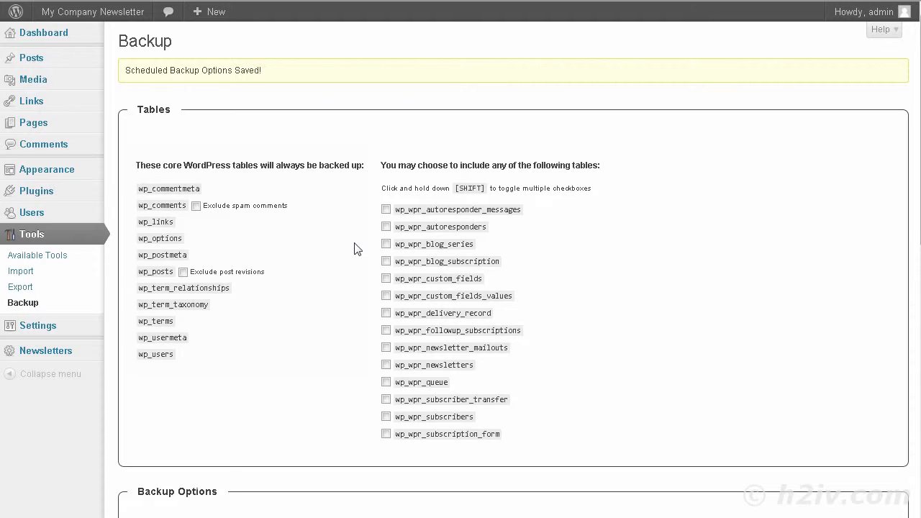
# Re-tick the wp_wpr tables, autoresponder_messages through subscribers, for the manual backup
pyautogui.scroll(-6, 352, 248)
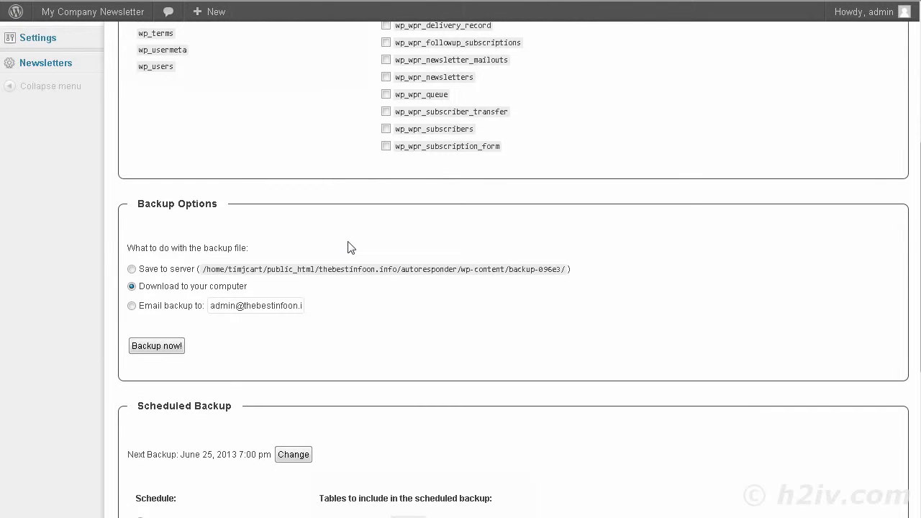
pyautogui.scroll(3, 350, 246)
pyautogui.scroll(4, 349, 245)
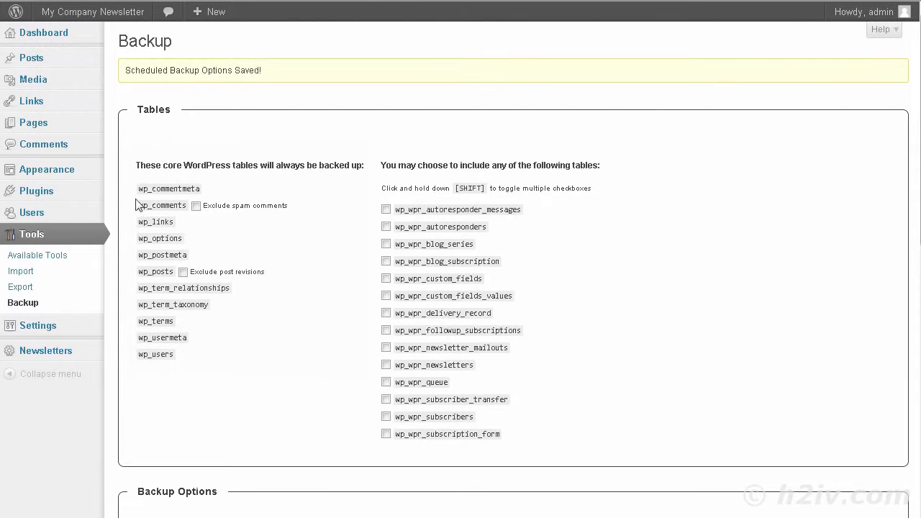
pyautogui.click(386, 209)
pyautogui.click(386, 227)
pyautogui.click(386, 244)
pyautogui.click(385, 263)
pyautogui.click(386, 279)
pyautogui.click(385, 297)
pyautogui.click(386, 314)
pyautogui.click(386, 330)
pyautogui.click(386, 348)
pyautogui.click(386, 366)
pyautogui.click(386, 381)
pyautogui.click(386, 416)
# Run Backup now! with 'Download to your computer' to get the .sql.gz file
pyautogui.scroll(-2, 328, 364)
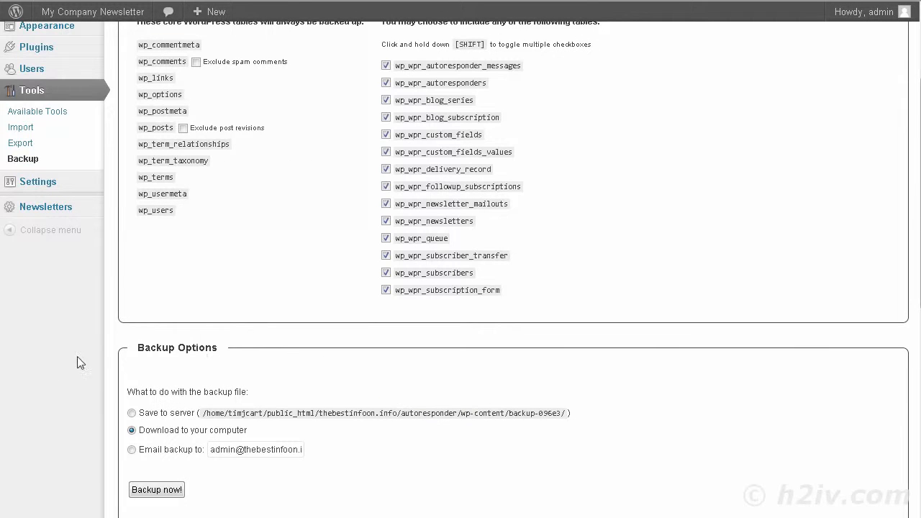
pyautogui.scroll(-2, 129, 352)
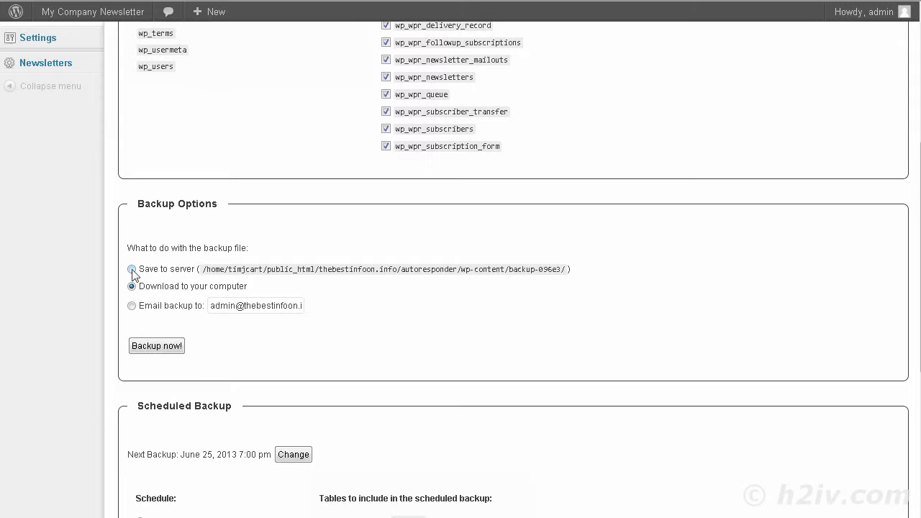
pyautogui.click(174, 347)
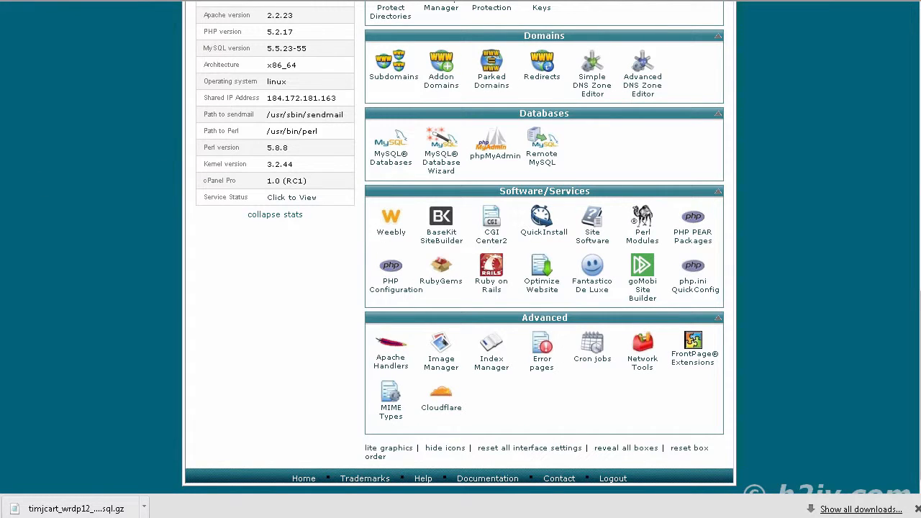
# Launch phpMyAdmin from the Databases section of cPanel
pyautogui.click(492, 146)
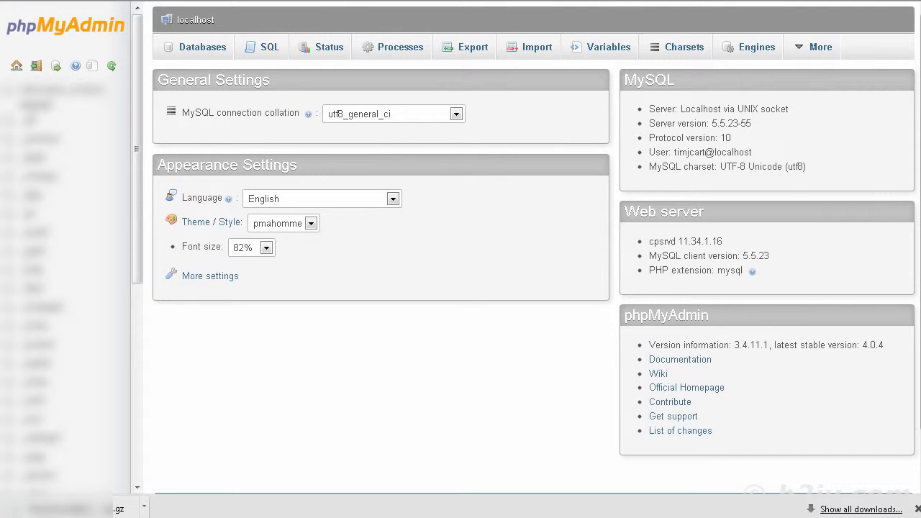
# Select the _wrdp12 database in the phpMyAdmin sidebar to list its tables
pyautogui.scroll(-5, 112, 205)
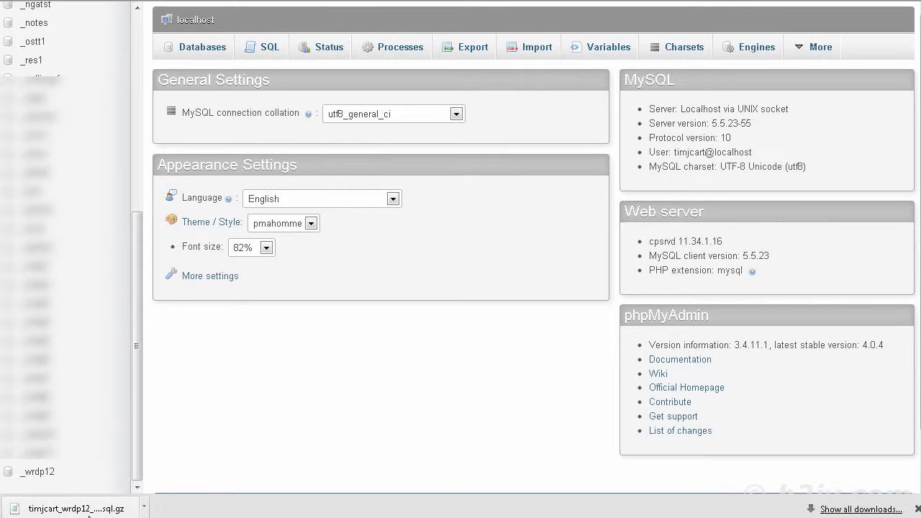
pyautogui.click(41, 473)
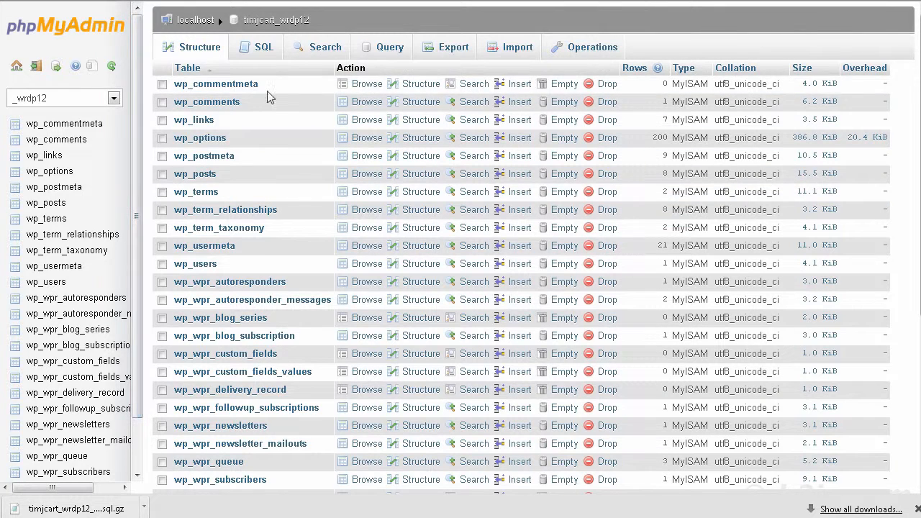
# Check all tables in timjcart_wrdp12 and pick Drop from the 'With selected' dropdown
pyautogui.scroll(-4, 381, 202)
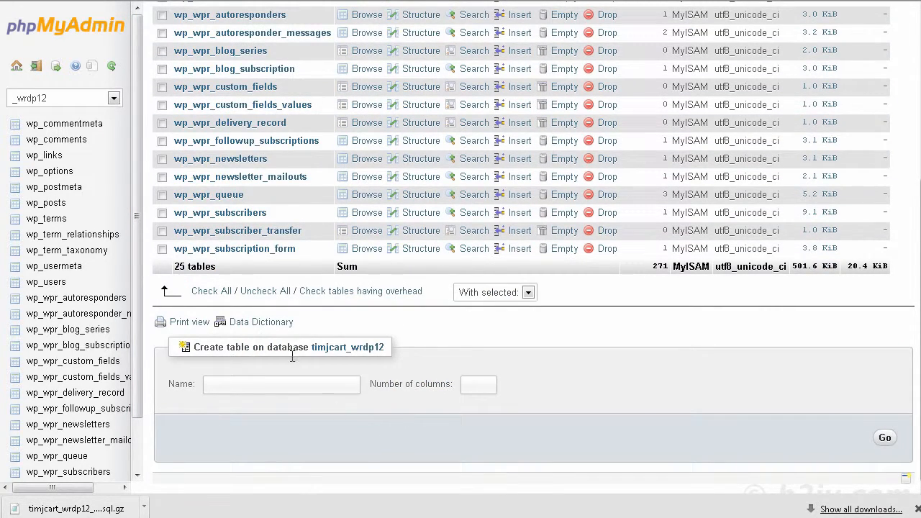
pyautogui.click(212, 292)
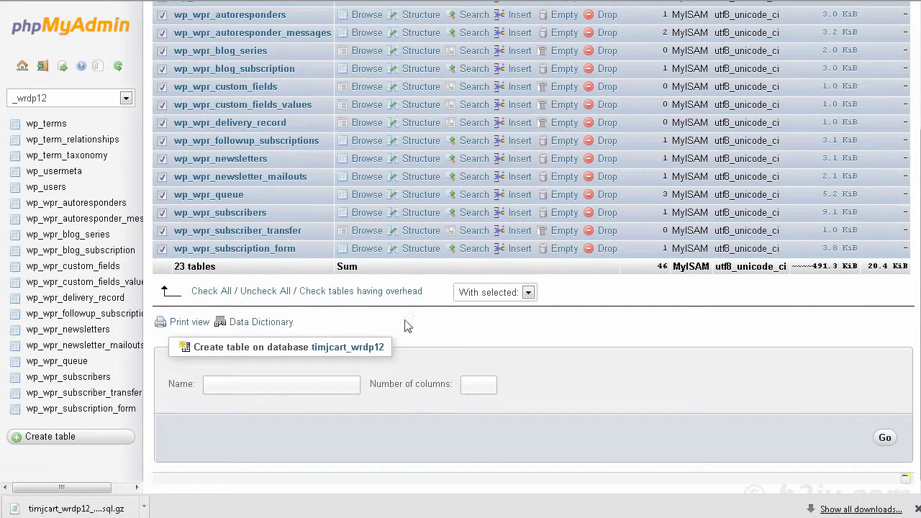
pyautogui.click(527, 293)
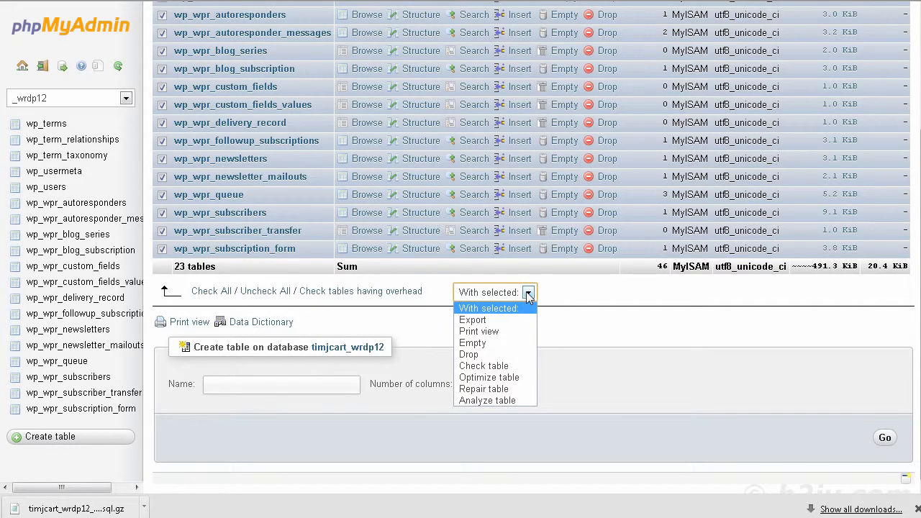
pyautogui.click(512, 351)
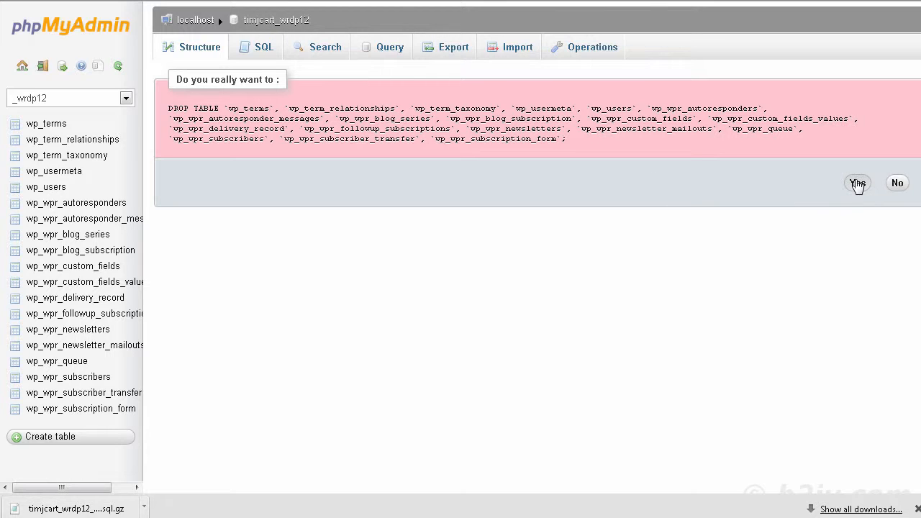
# Approve the DROP TABLE, refresh the now-empty Structure view, and switch to the WordPress tab
pyautogui.click(856, 185)
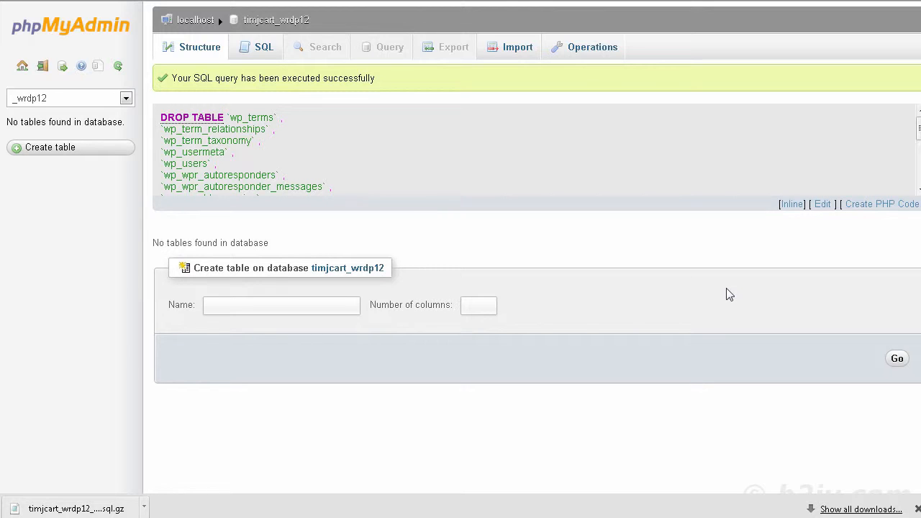
pyautogui.click(192, 48)
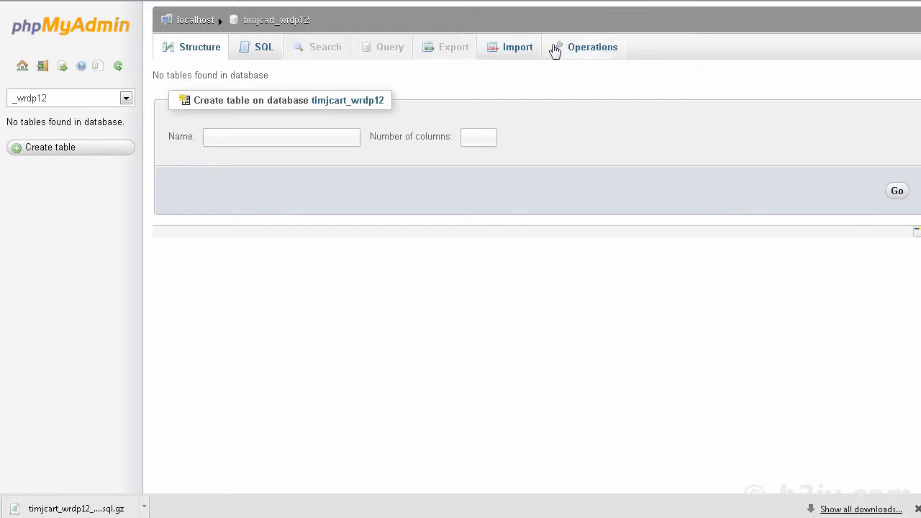
pyautogui.click(567, 52)
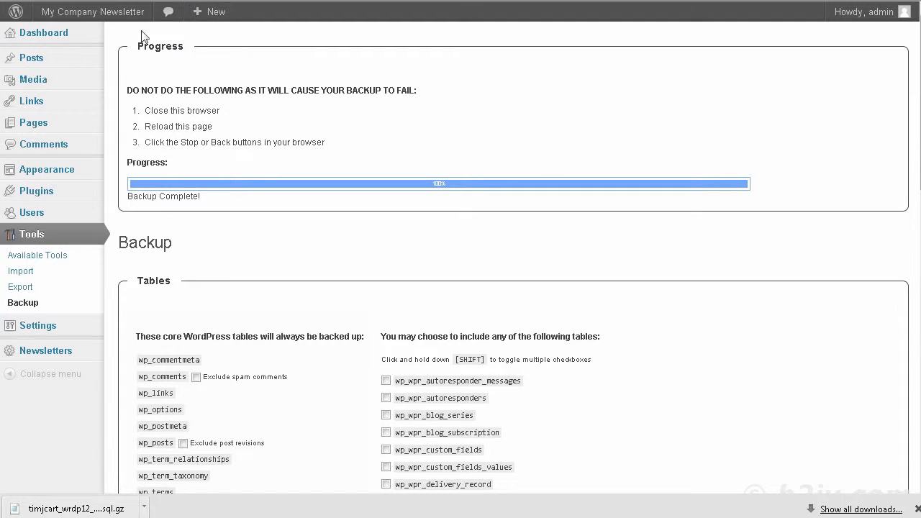
# Reload the WordPress Dashboard to reveal the install screen, then go back to phpMyAdmin
pyautogui.click(61, 36)
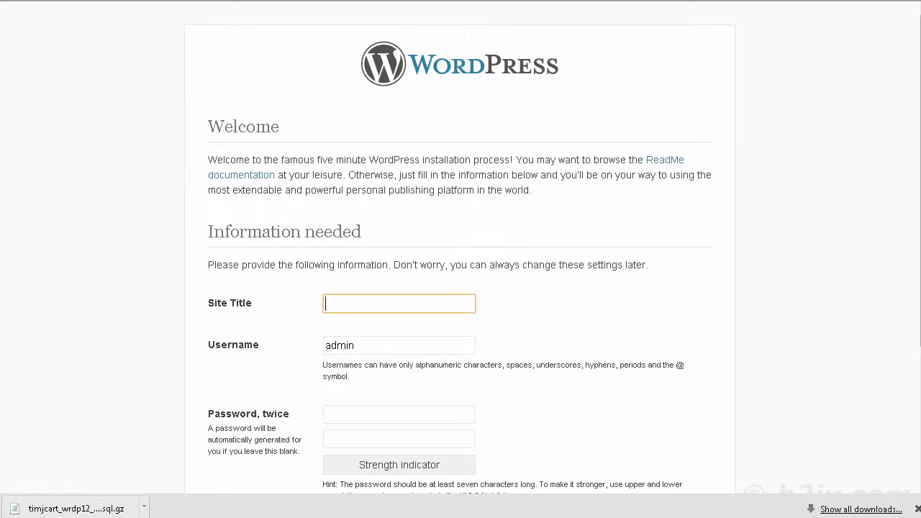
pyautogui.click(547, 0)
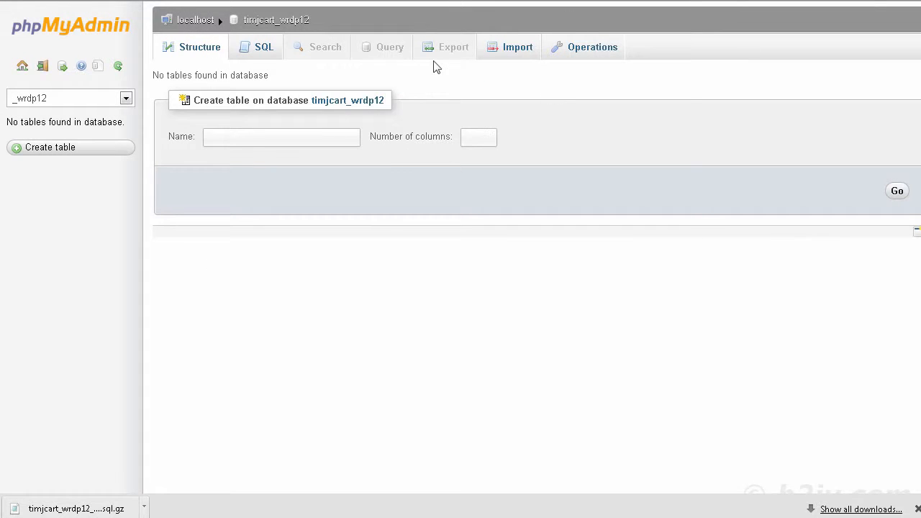
# Import the .sql.gz backup into timjcart_wrdp12 (322 queries) and check that its wp_ tables are back
pyautogui.click(515, 49)
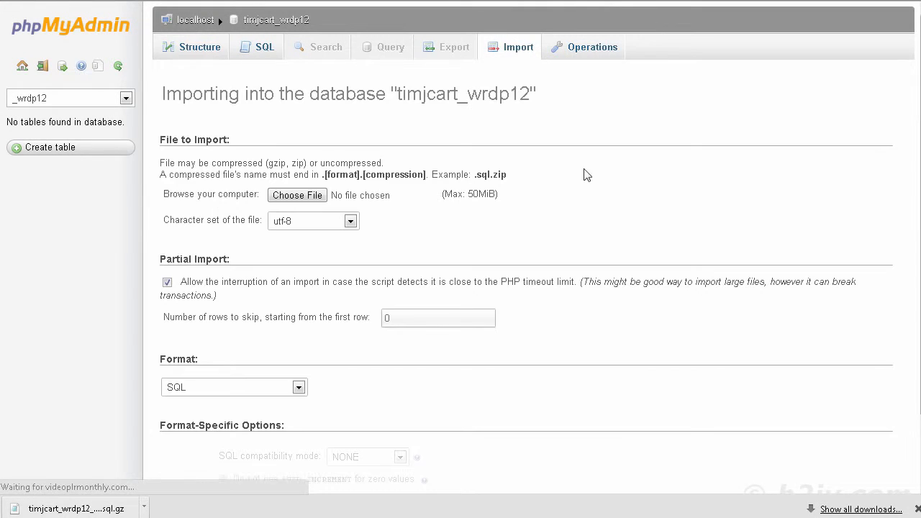
pyautogui.click(297, 196)
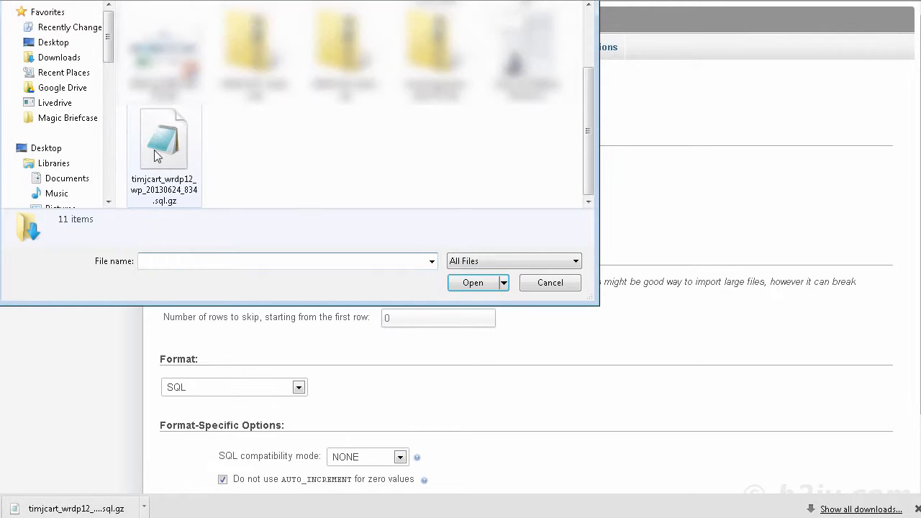
pyautogui.click(161, 147)
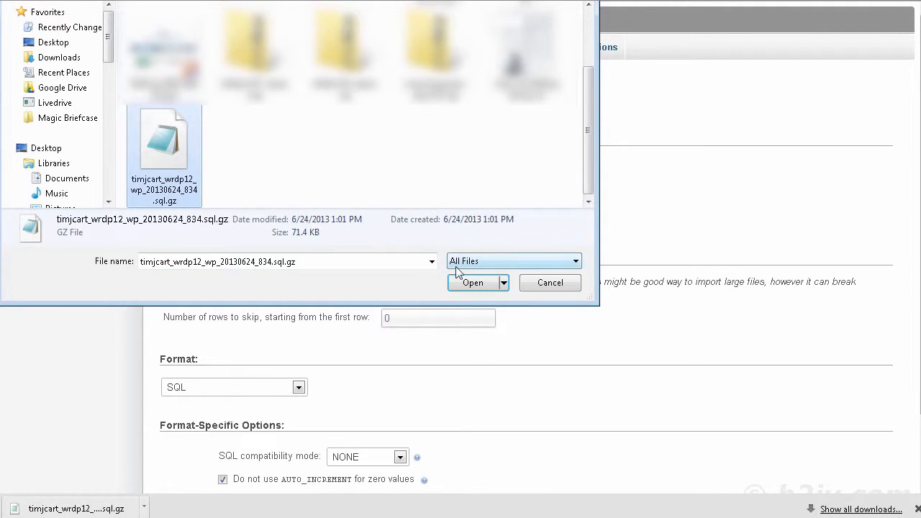
pyautogui.click(471, 282)
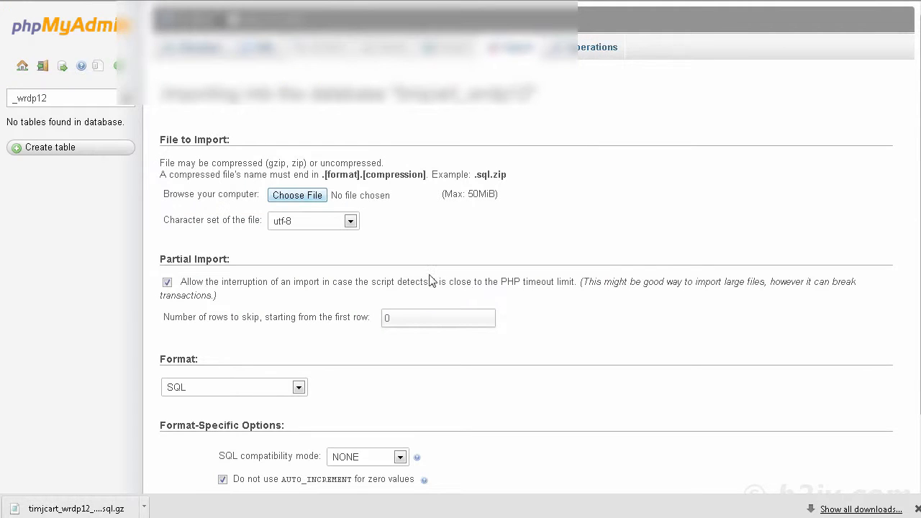
pyautogui.scroll(-2, 193, 281)
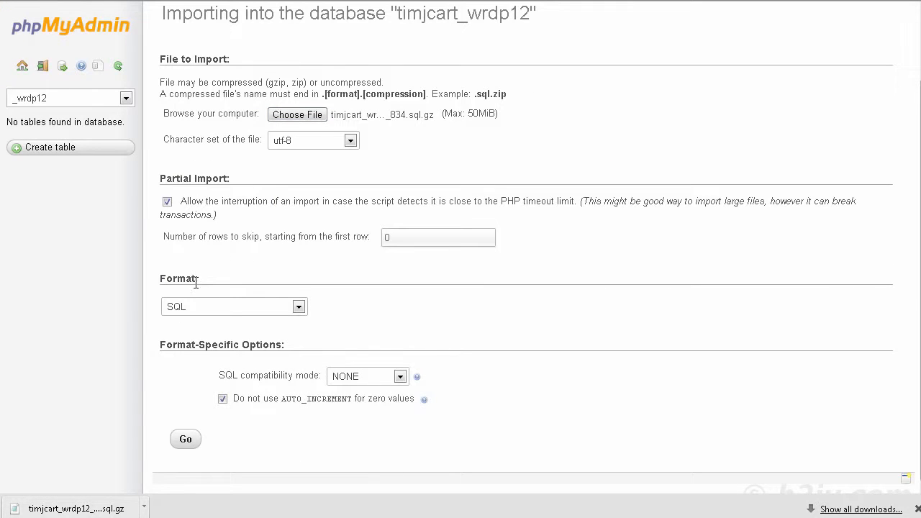
pyautogui.click(181, 440)
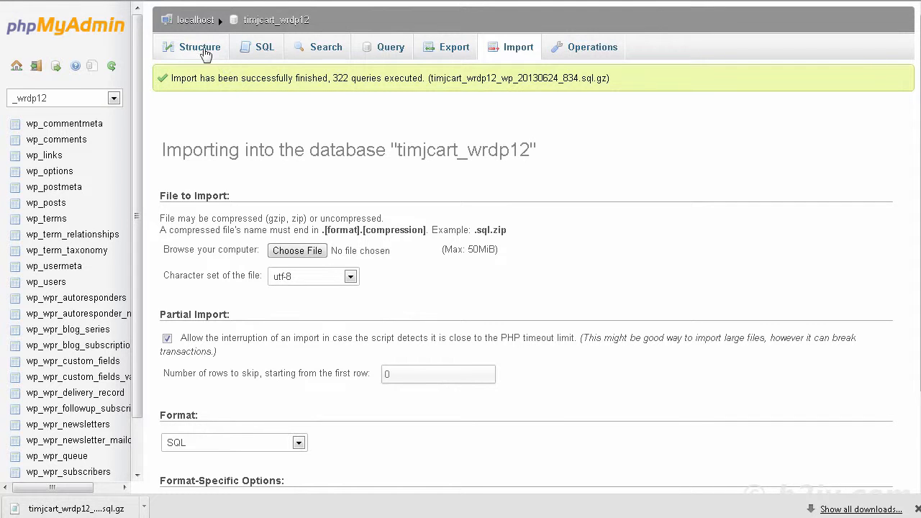
pyautogui.click(205, 53)
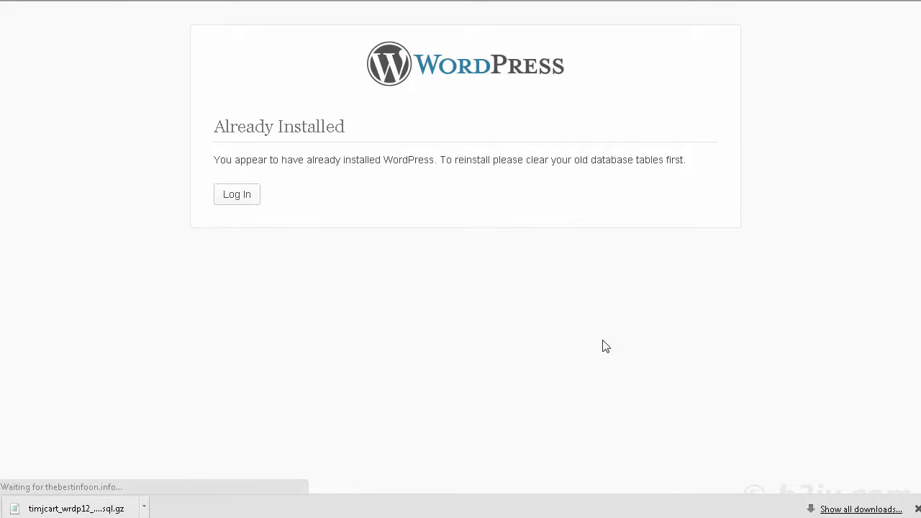
# Log in to the restored dashboard, confirm the My Company Newsletter front page loads, then return
pyautogui.click(228, 197)
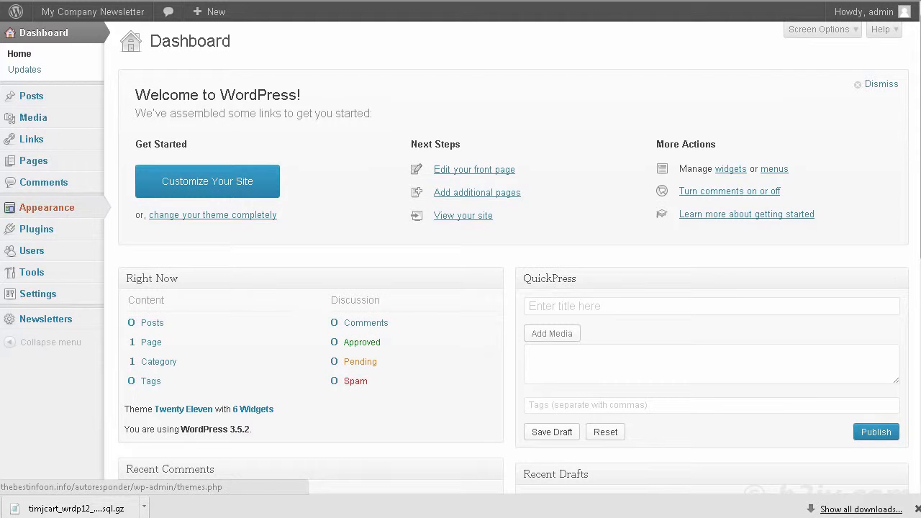
pyautogui.moveTo(60, 17)
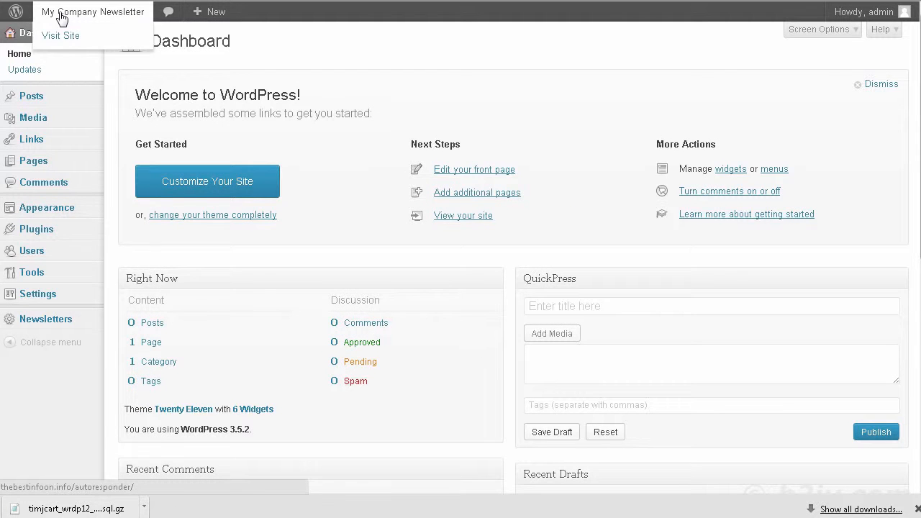
pyautogui.click(62, 35)
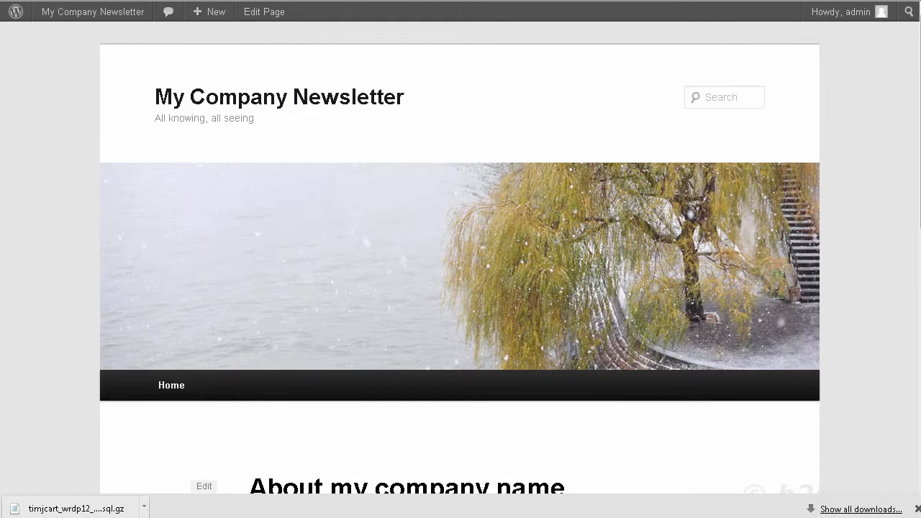
pyautogui.hotkey('alt', 'Left')
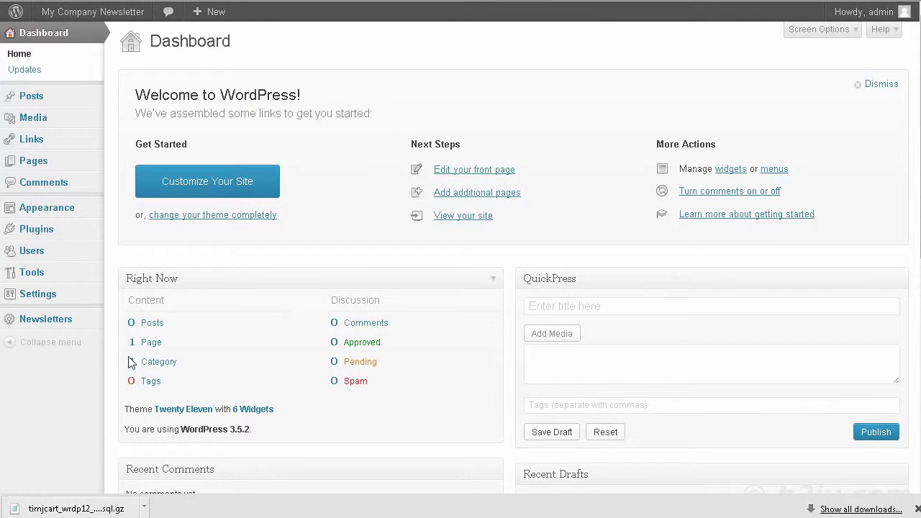